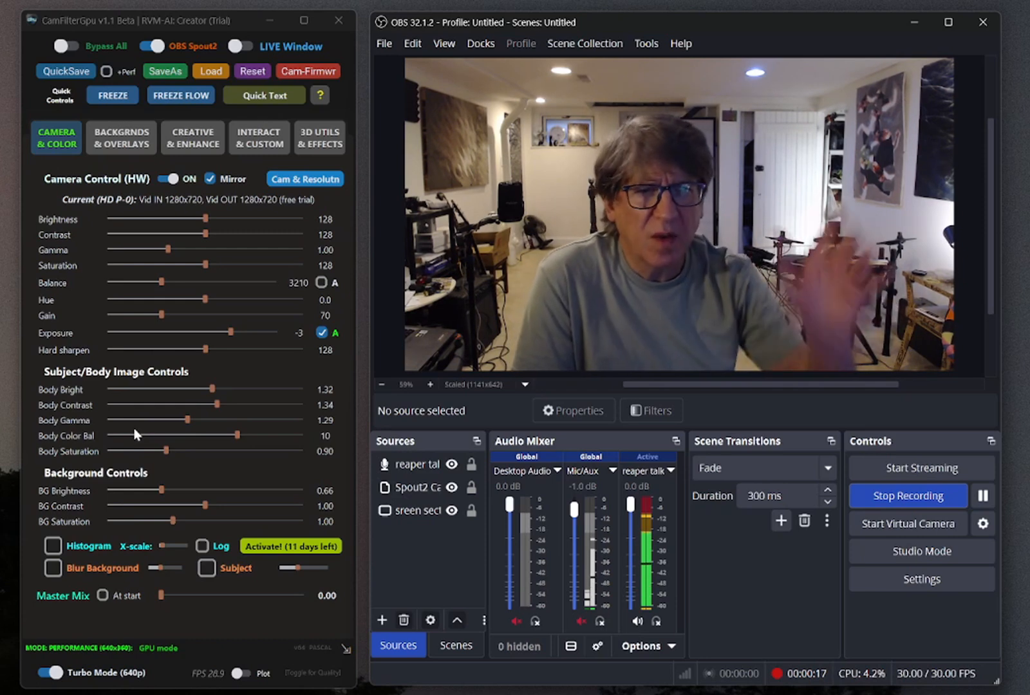
Compare the filtered camera picture at Master Mix 1.00 with the bypassed picture, returning the mix to 0.00
drag(162, 597, 352, 613)
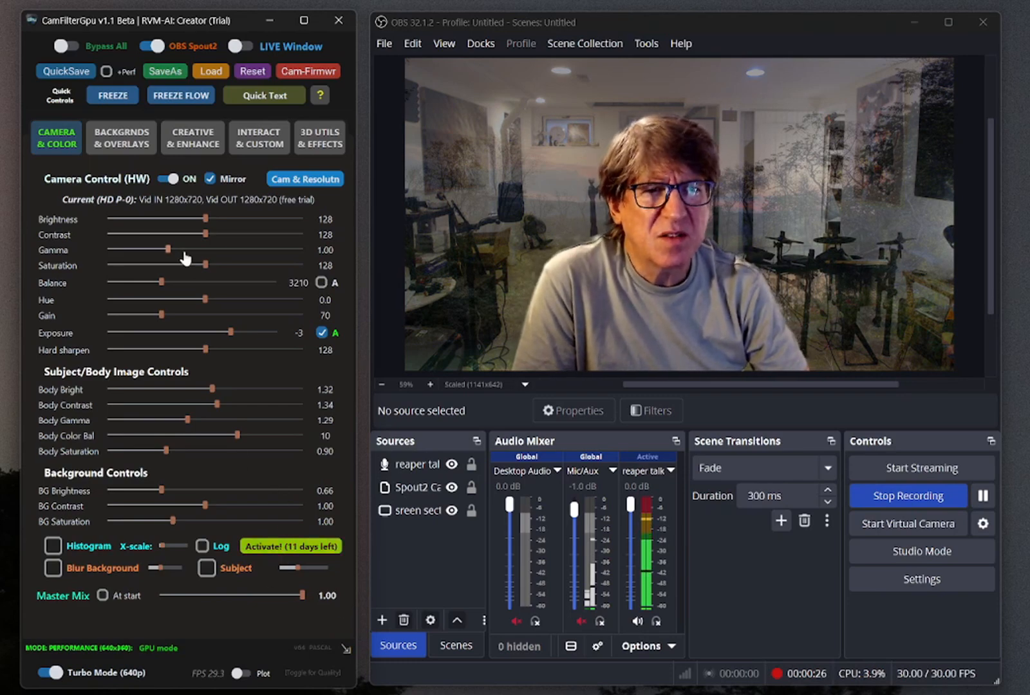
click(66, 47)
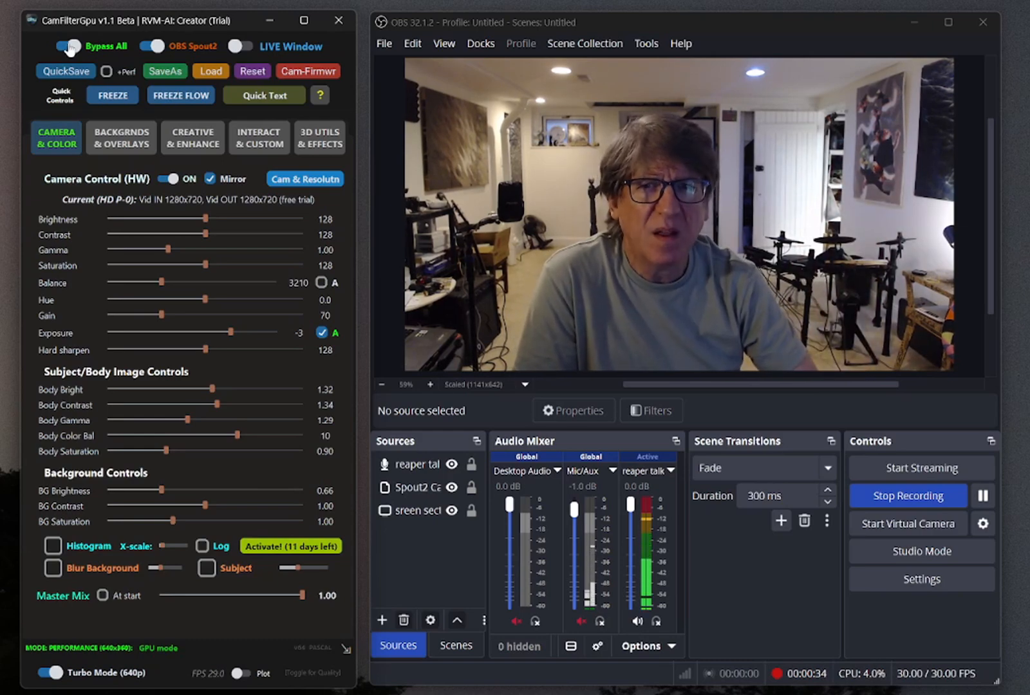
click(68, 46)
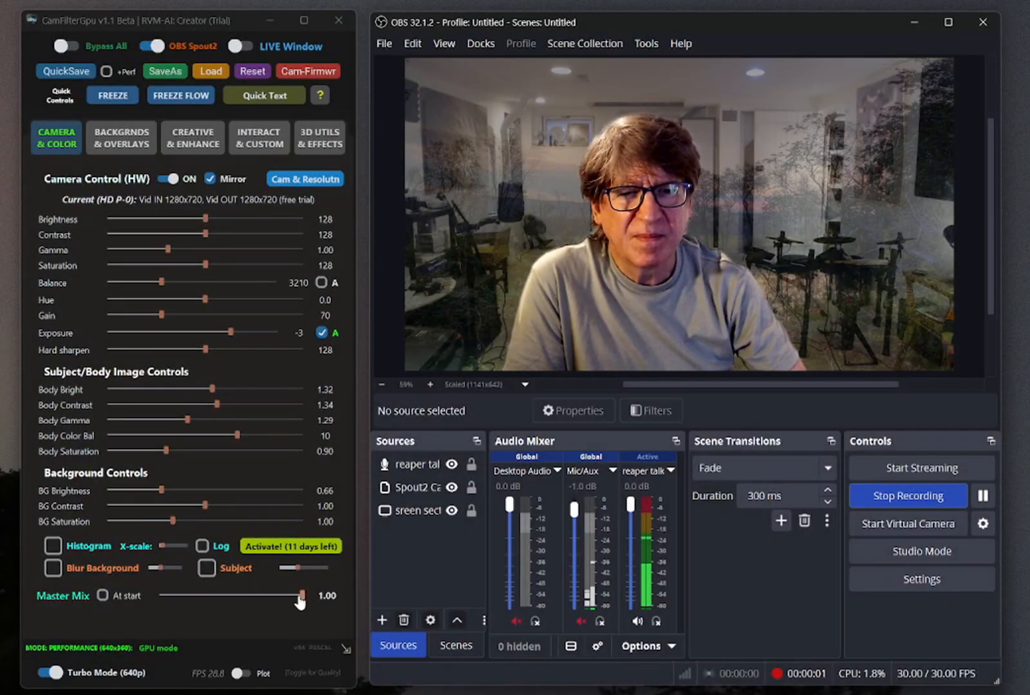
drag(301, 595, 115, 633)
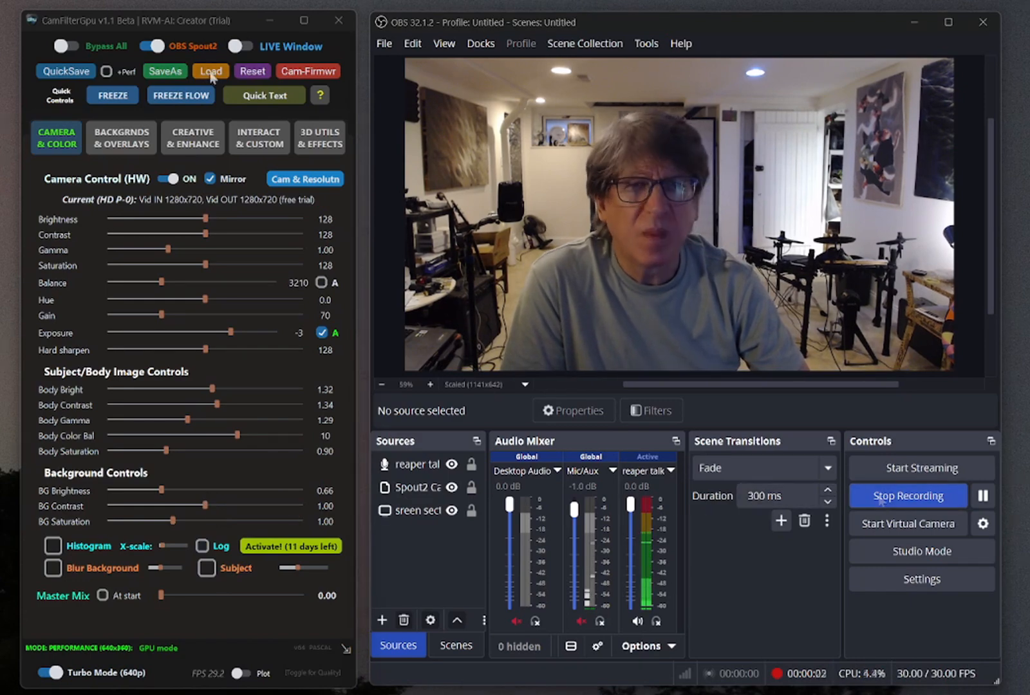
Load saved filter settings and compare the picture with and without Bypass All, leaving the bypass on
click(210, 71)
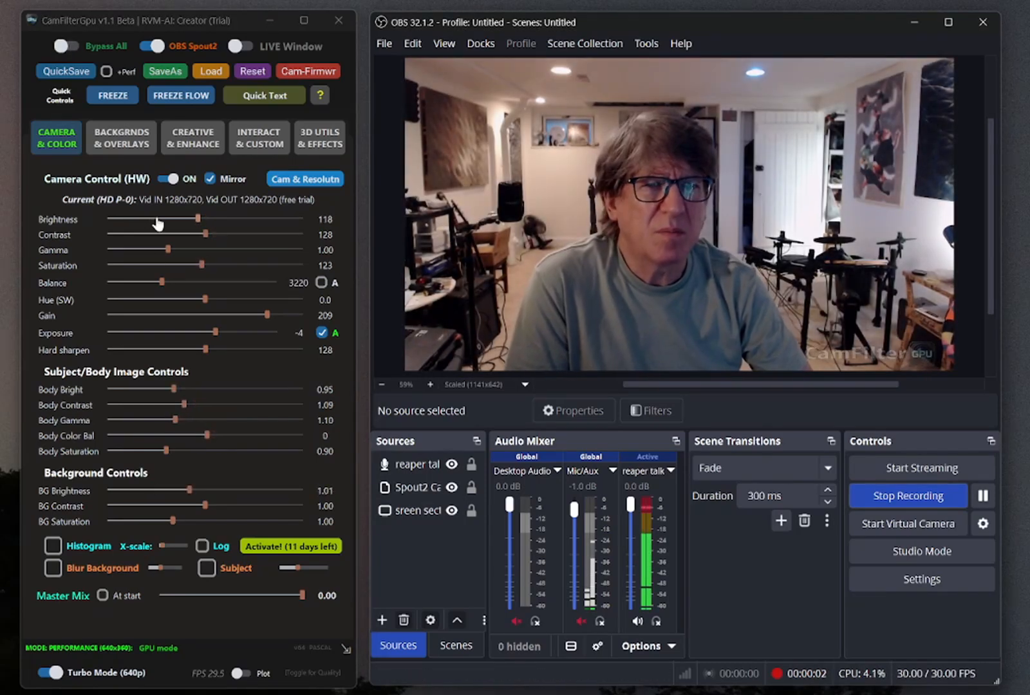
click(67, 48)
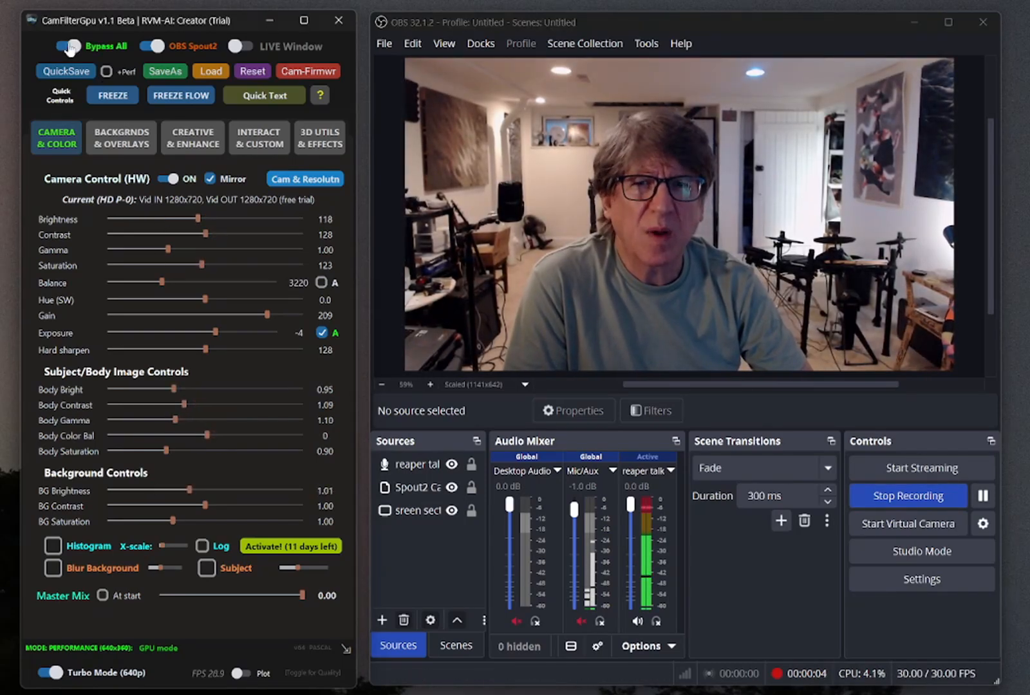
click(68, 47)
click(68, 48)
click(68, 47)
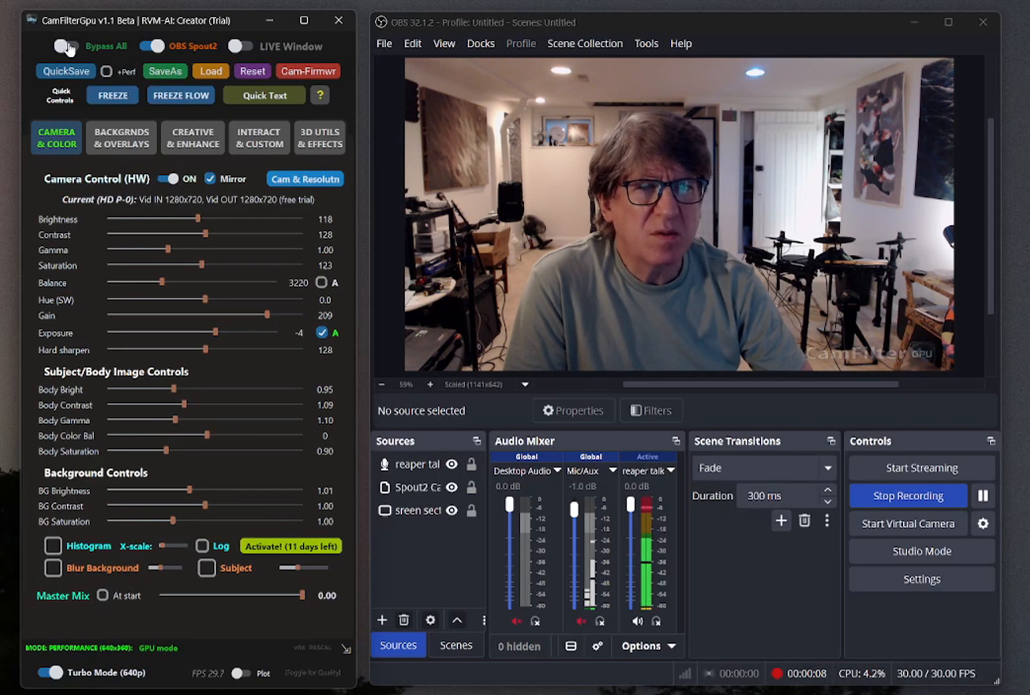
click(68, 47)
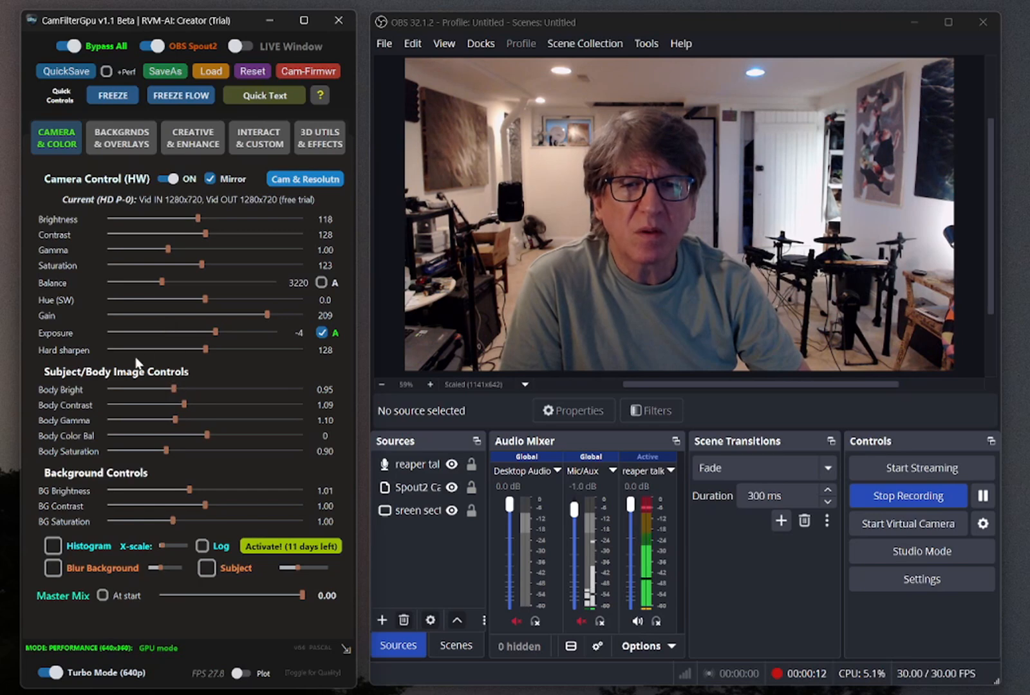
Reactivate the filters and balance the brightness: Body Bright 1.57, BG Brightness 0.50 and camera Brightness 113
drag(178, 390, 222, 394)
click(74, 47)
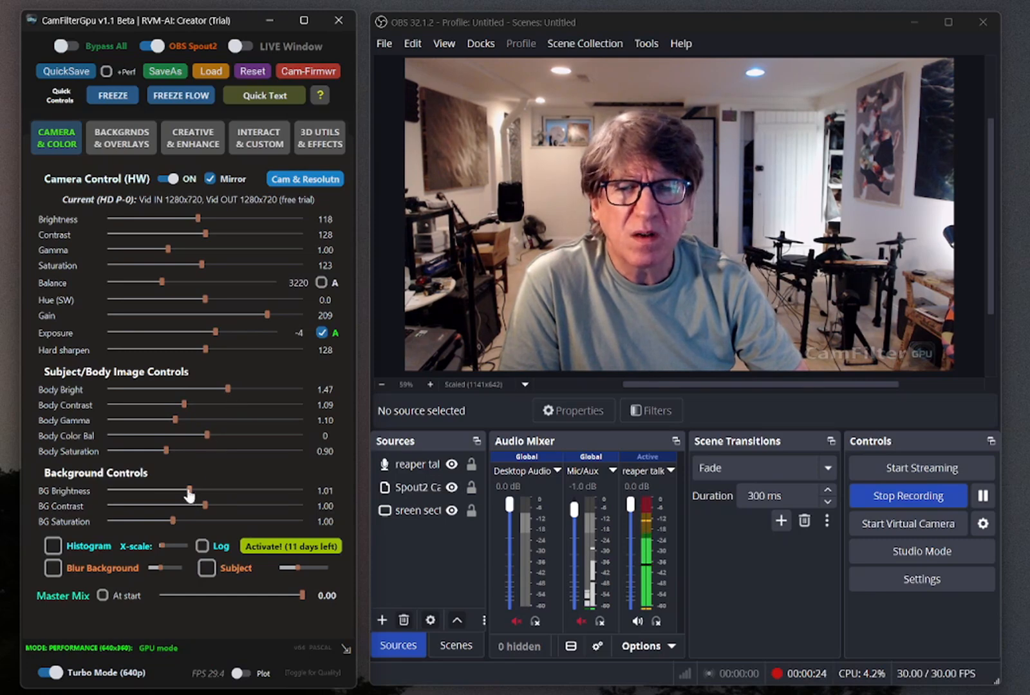
drag(189, 490, 147, 499)
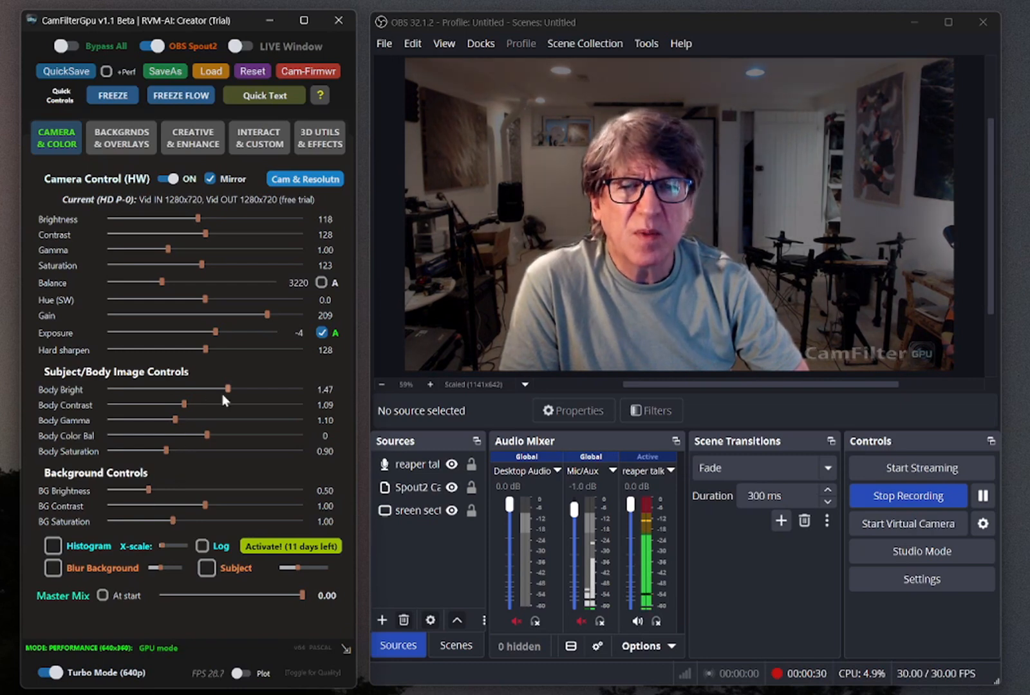
drag(229, 394, 240, 394)
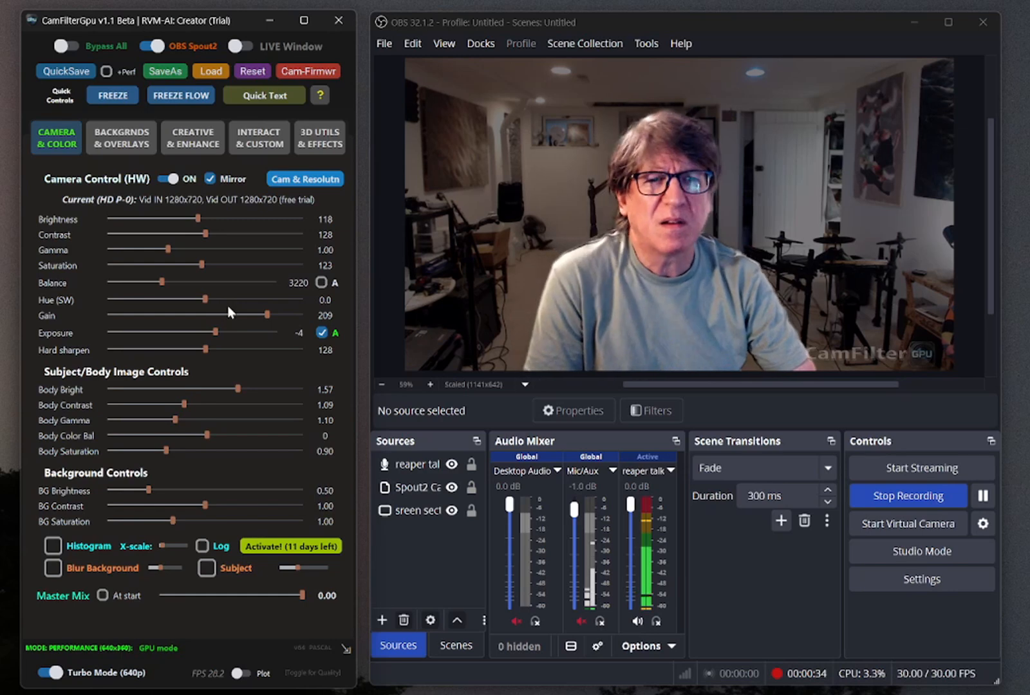
drag(212, 223, 195, 224)
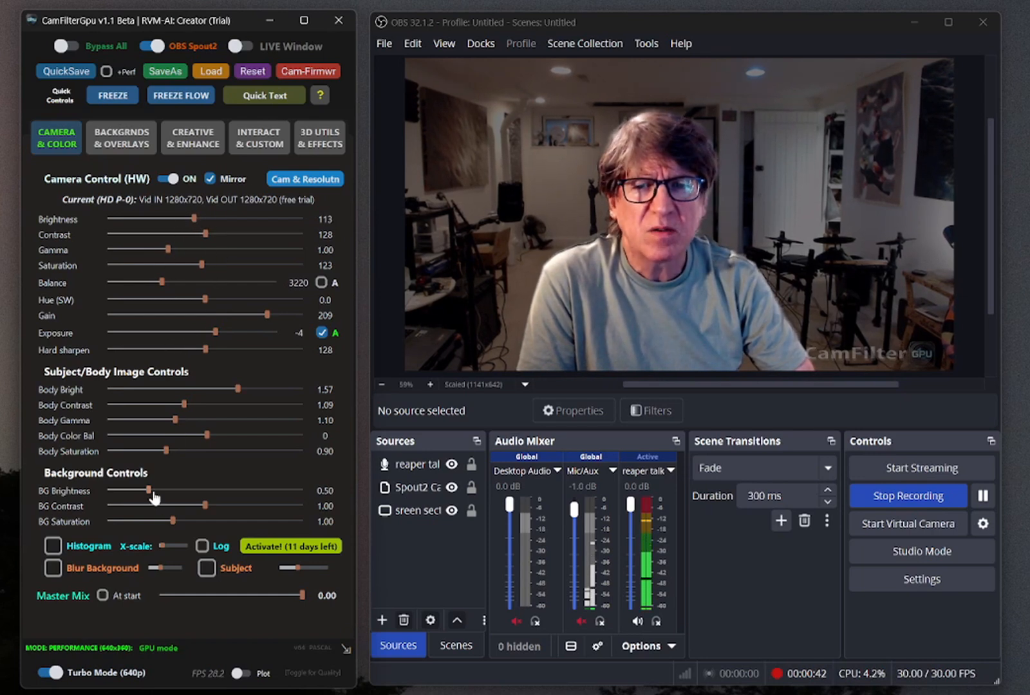
Set BG Contrast to 0.80 and BG Saturation to 1.08, with the Master Mix at 1.00
drag(205, 506, 66, 531)
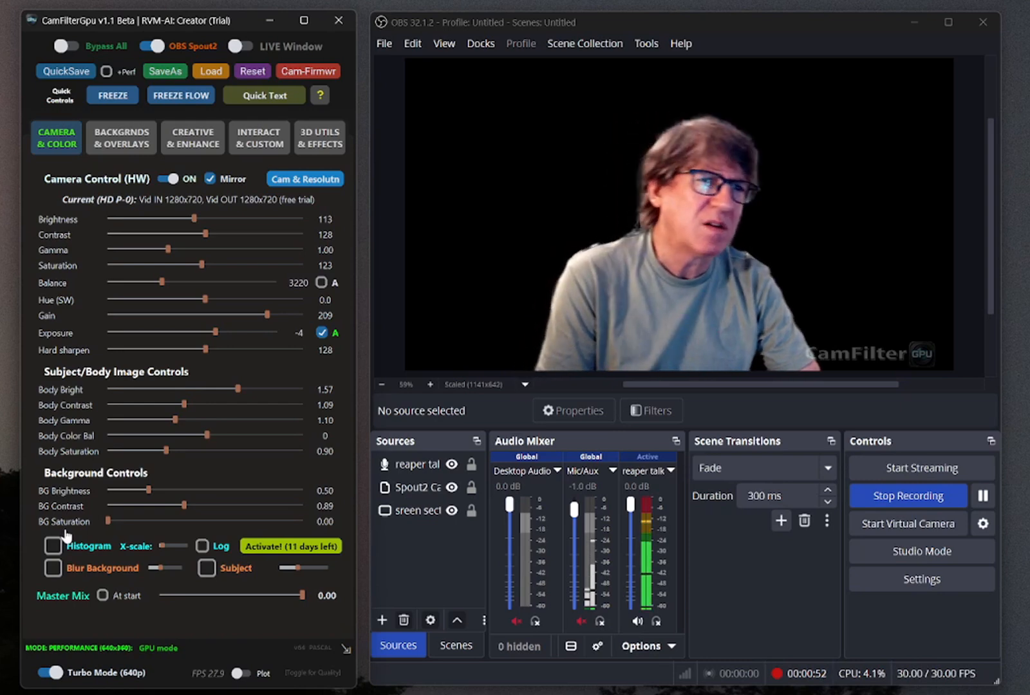
drag(66, 531, 178, 526)
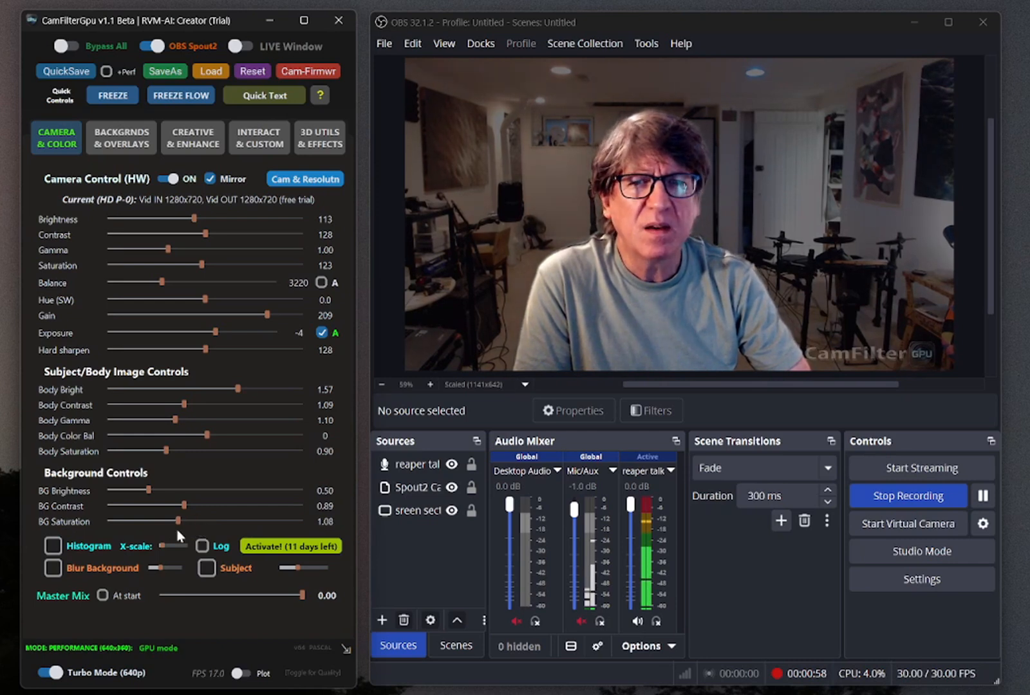
click(118, 507)
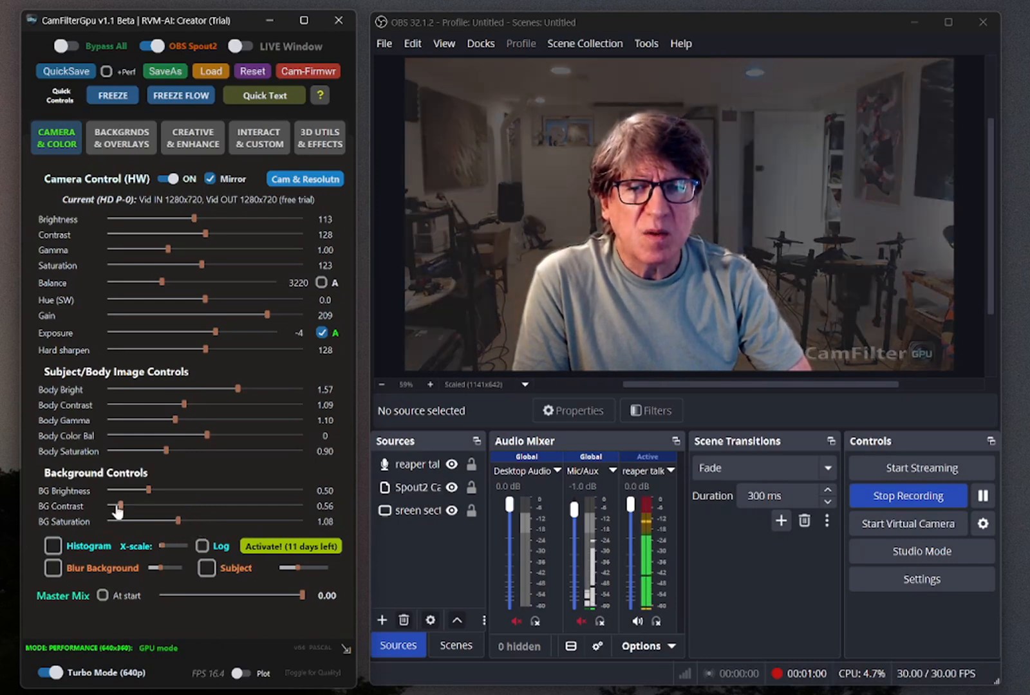
drag(120, 507, 165, 507)
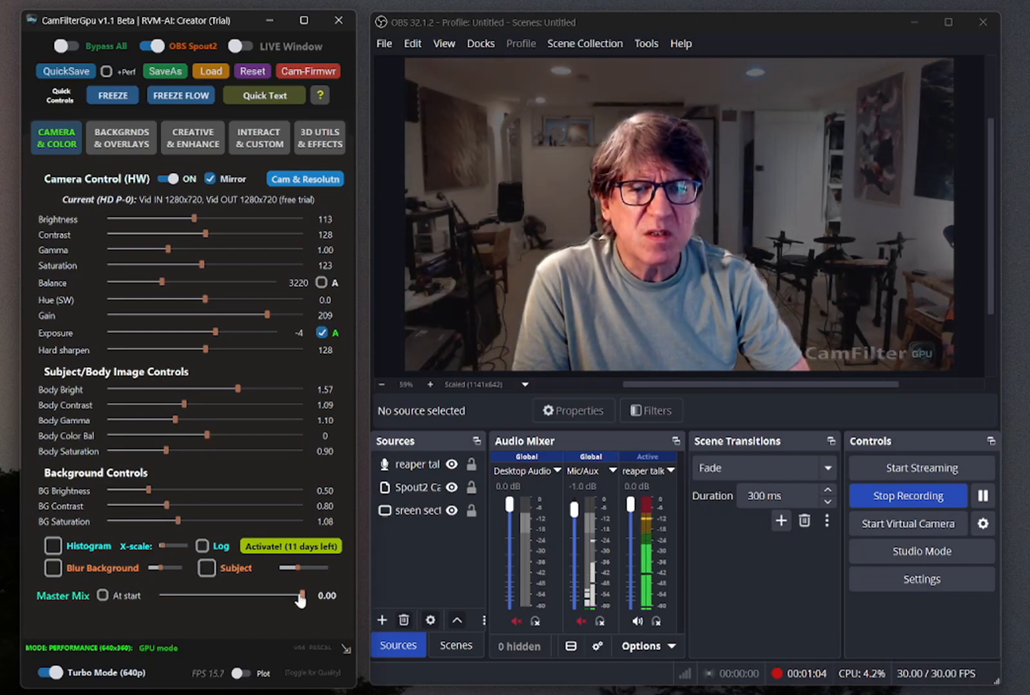
drag(300, 596, 328, 609)
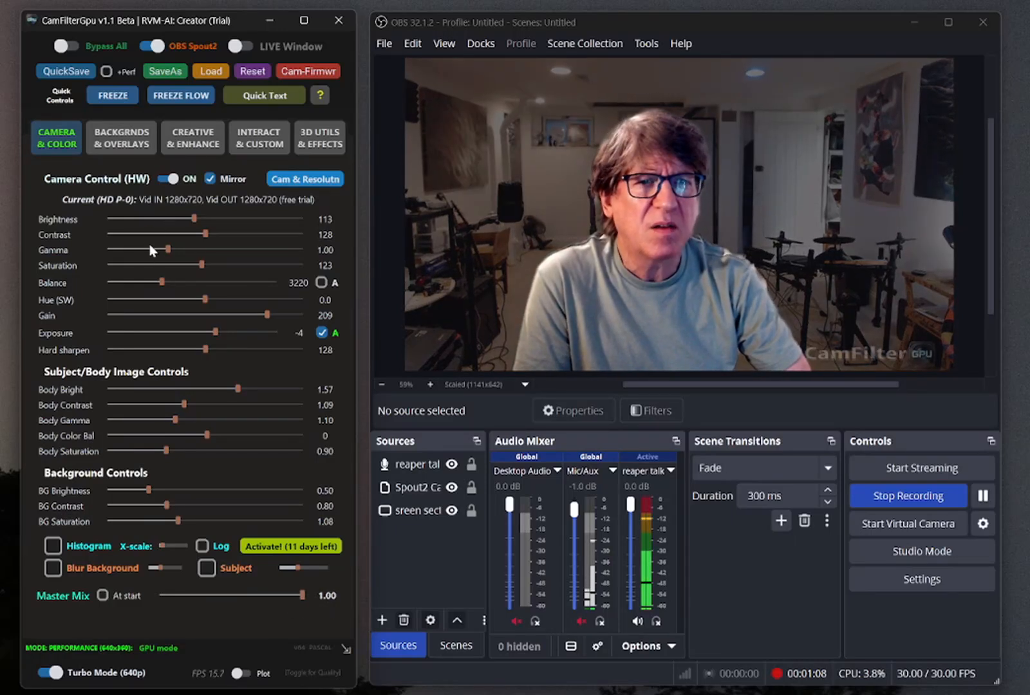
Show the histogram with an increased X-scale, and briefly display the FPS plot
click(54, 547)
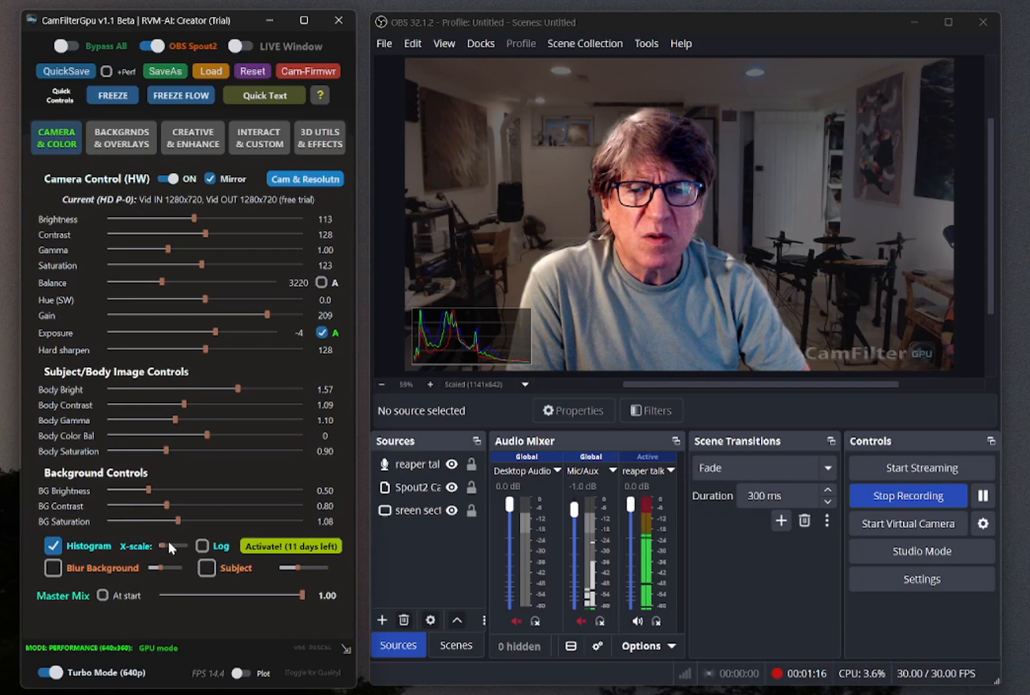
drag(168, 546, 170, 550)
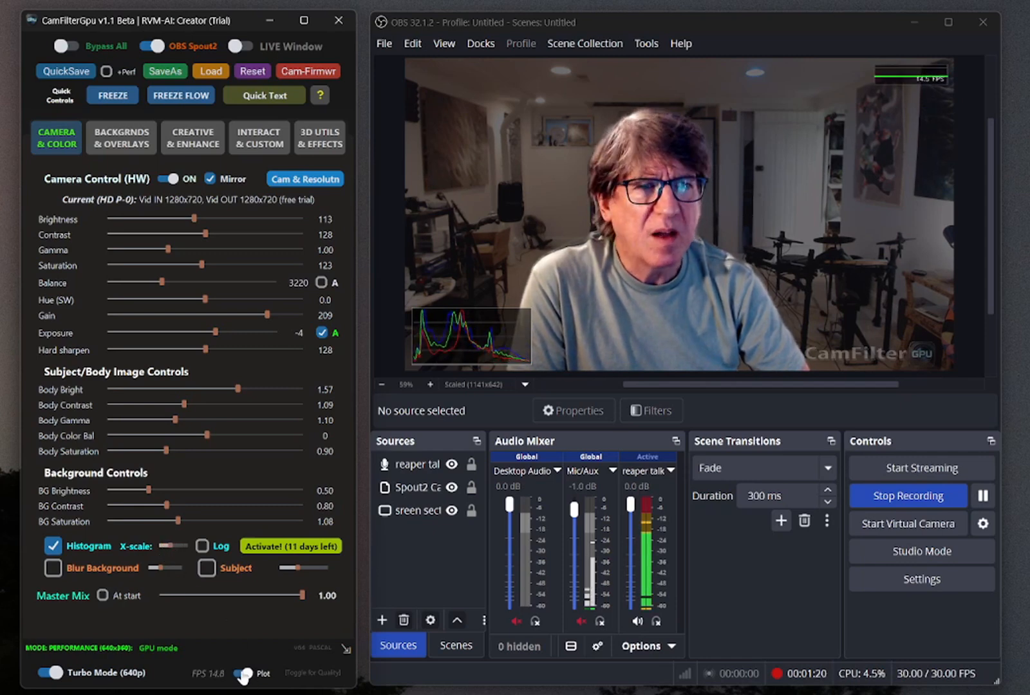
click(241, 674)
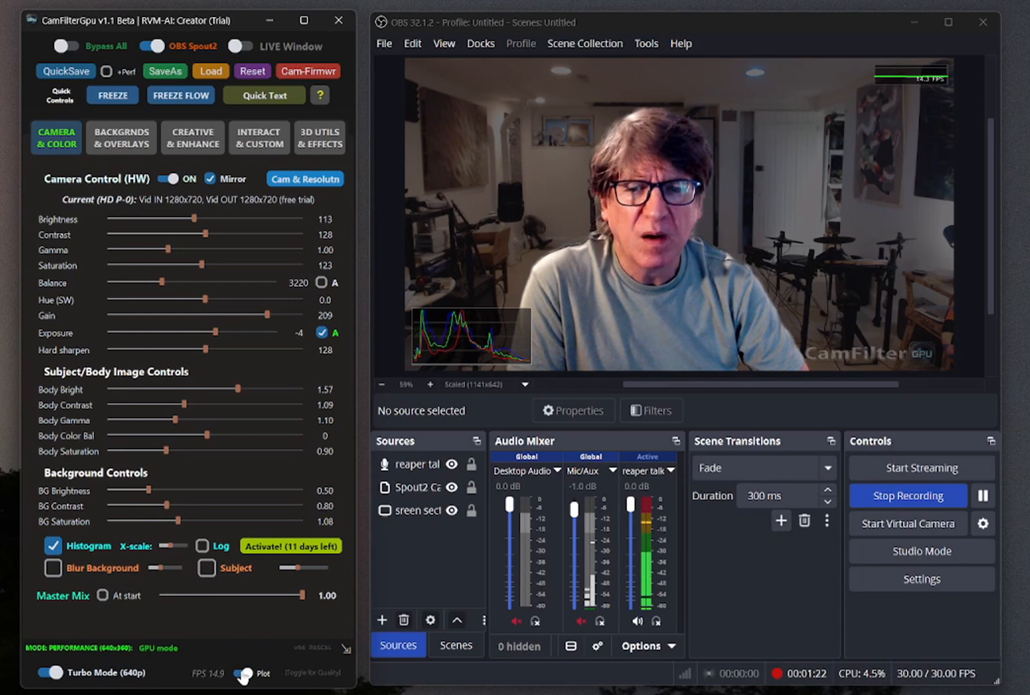
click(242, 674)
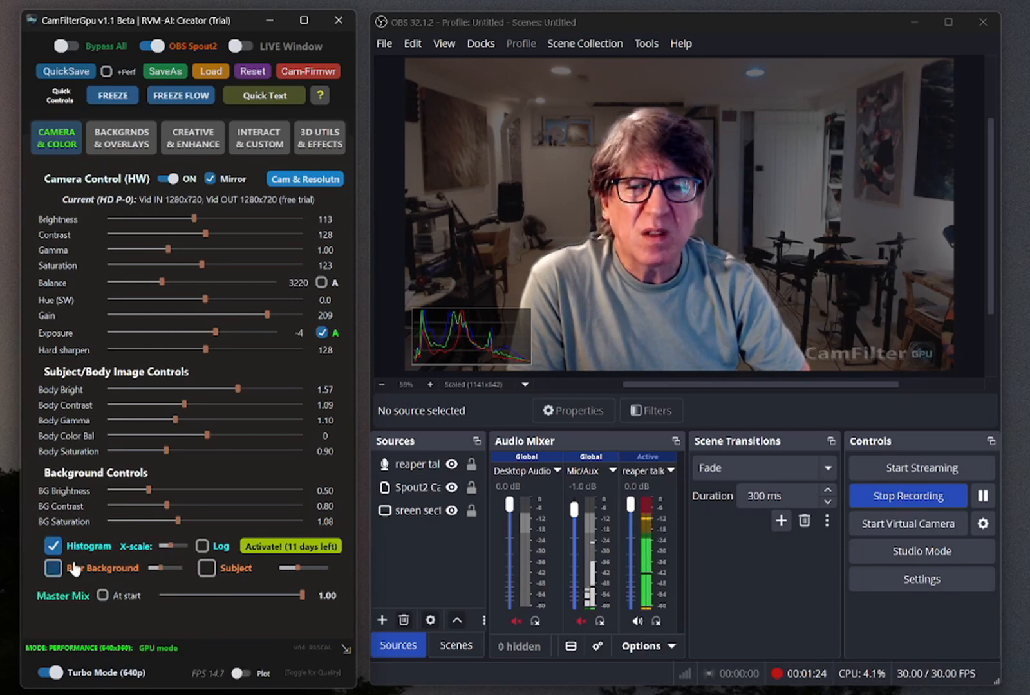
Apply the loaded background image at Transparency 1.00, trying it with background blur and turning the blur off
click(54, 568)
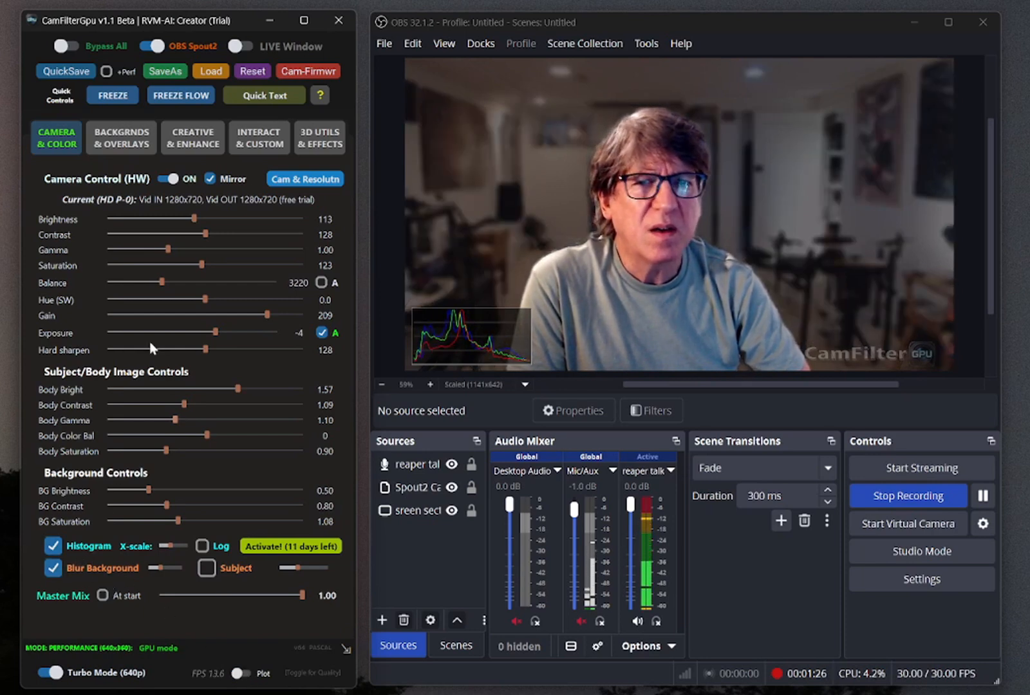
click(114, 147)
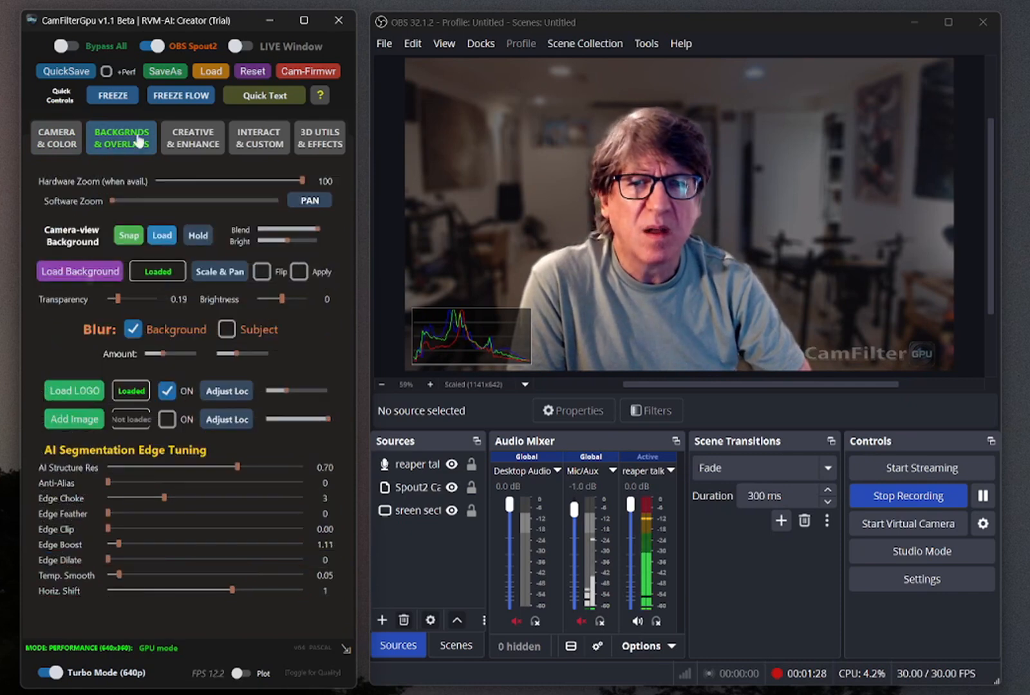
click(300, 272)
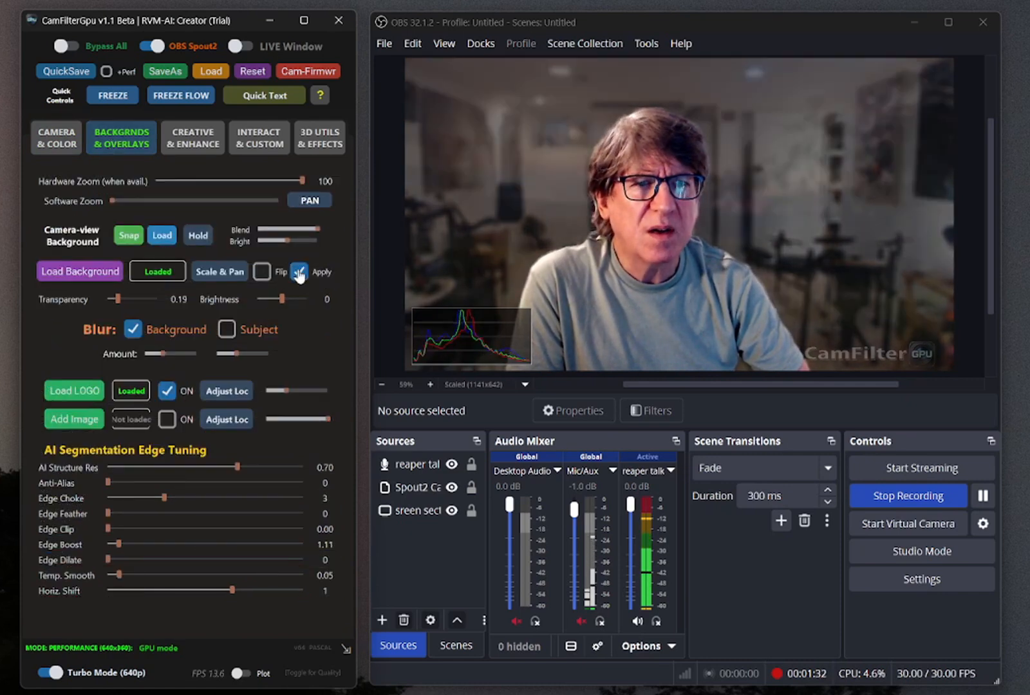
drag(117, 299, 161, 301)
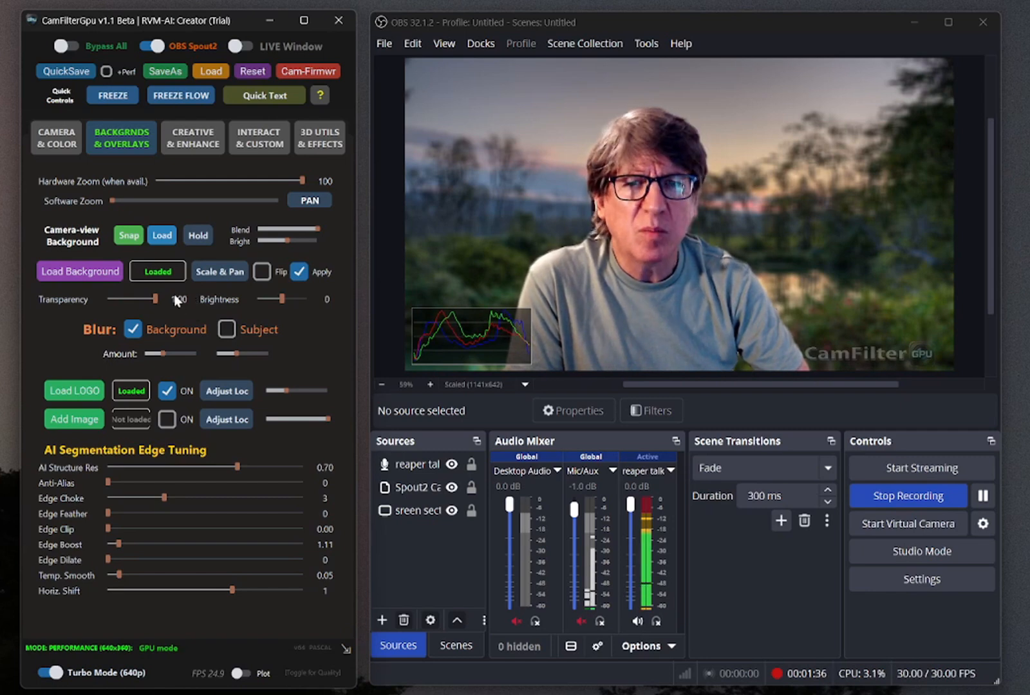
click(134, 330)
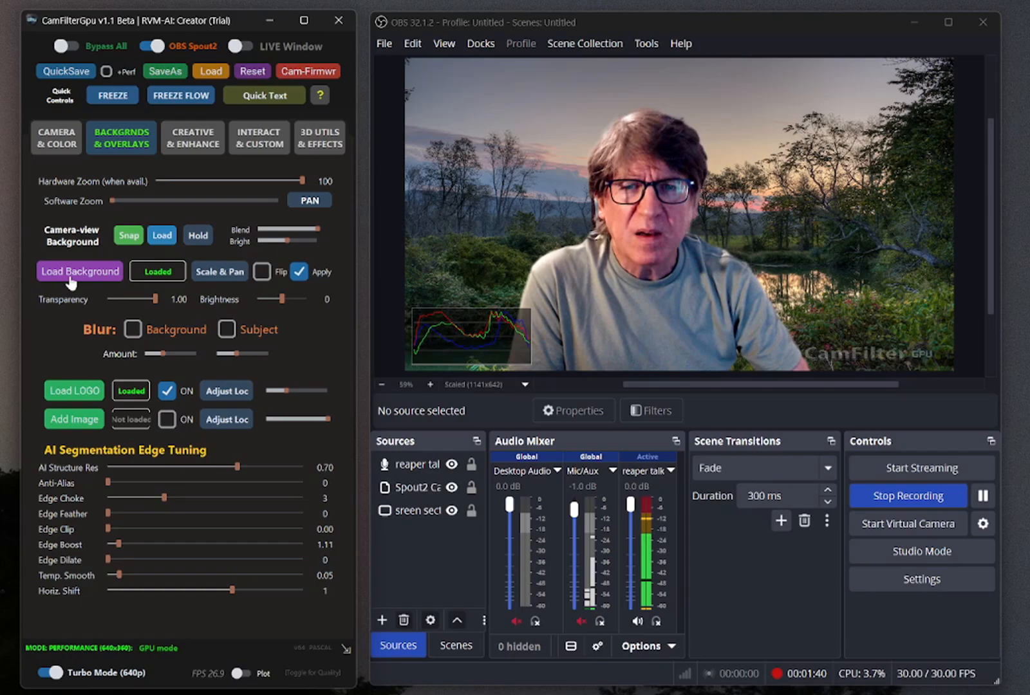
Switch the OBS Spout2 output off and on again, and hide the histogram in the camera and color settings
click(68, 143)
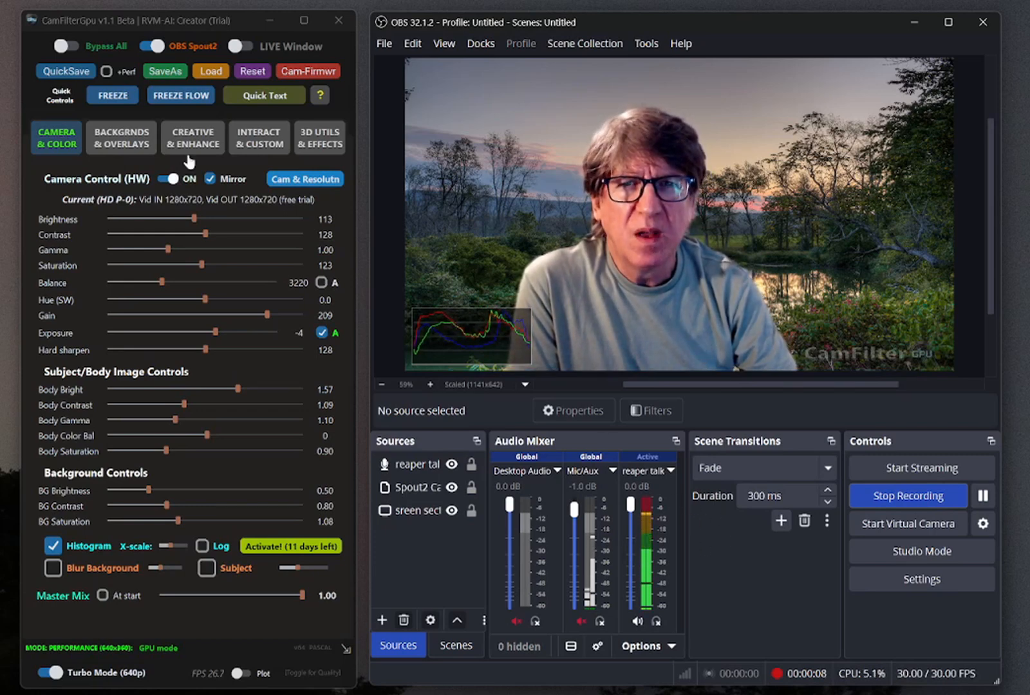
click(159, 46)
click(158, 46)
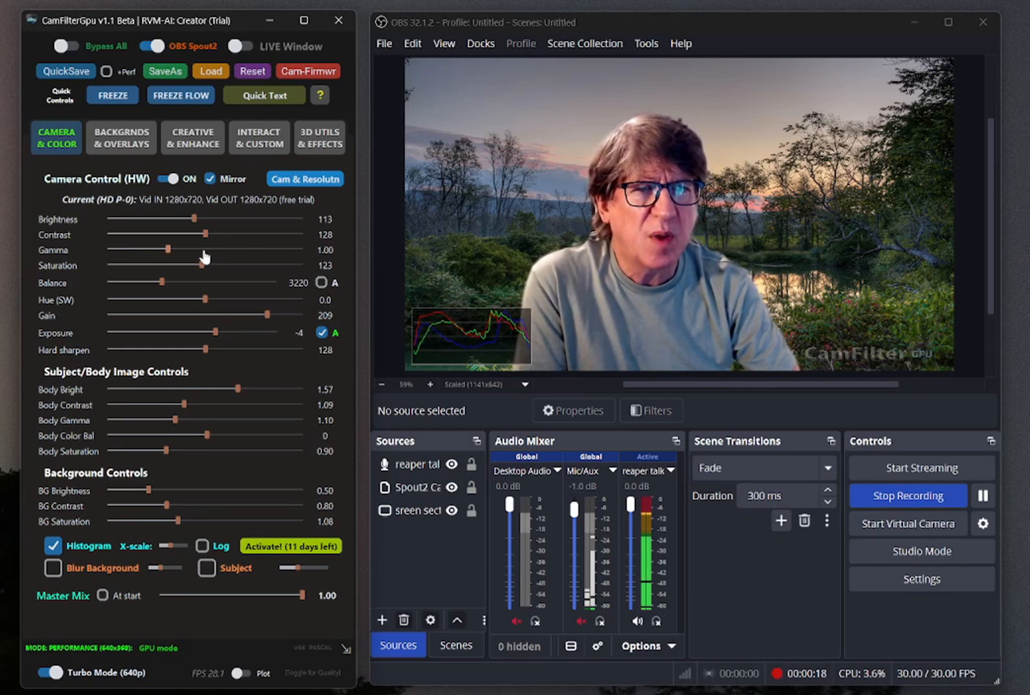
click(52, 547)
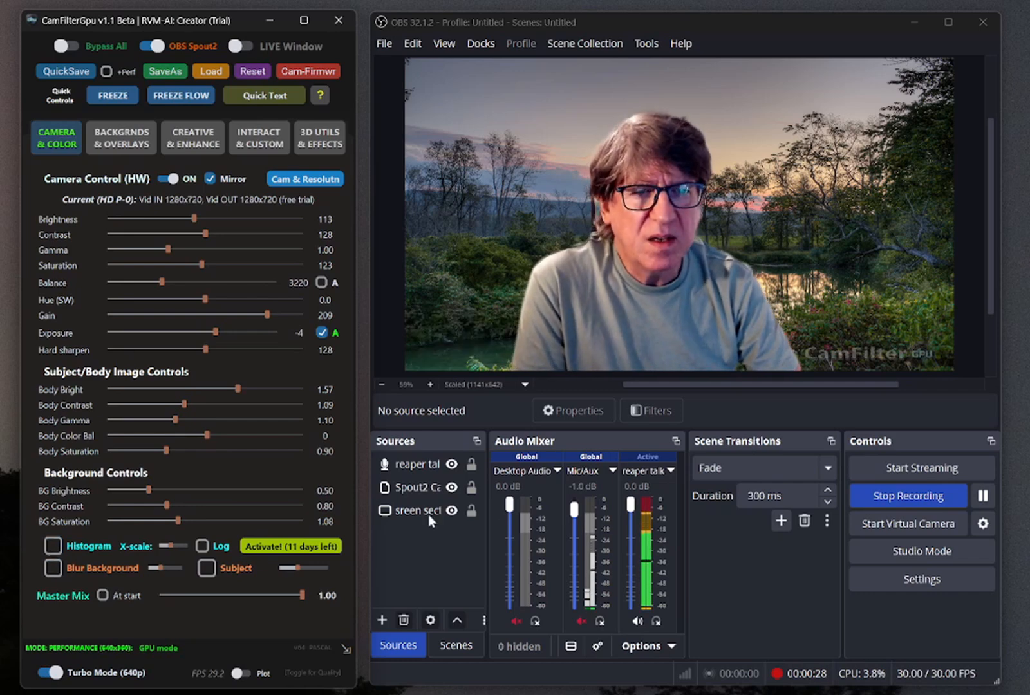
Switch to OBS, select the Spout2 Capture 3 source to identify it, and clear the selection
click(428, 488)
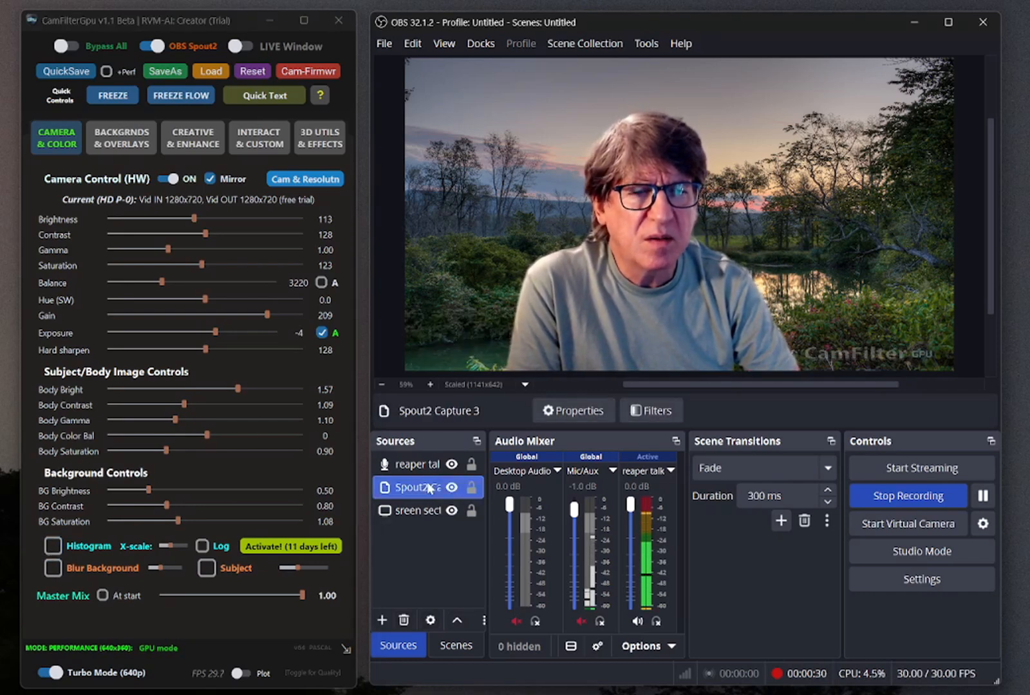
click(423, 531)
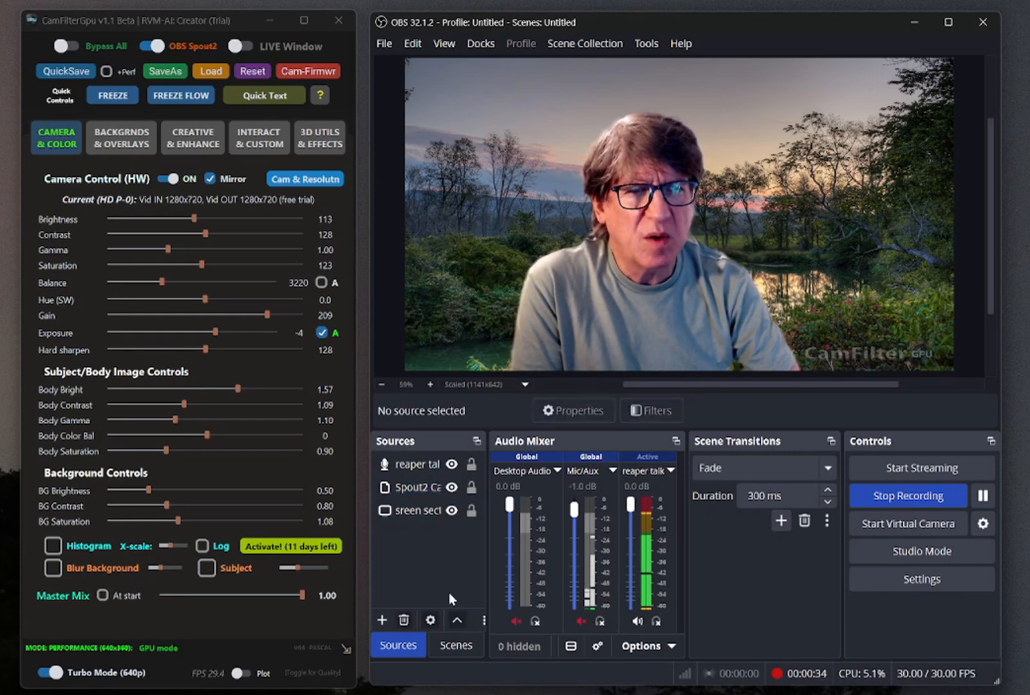